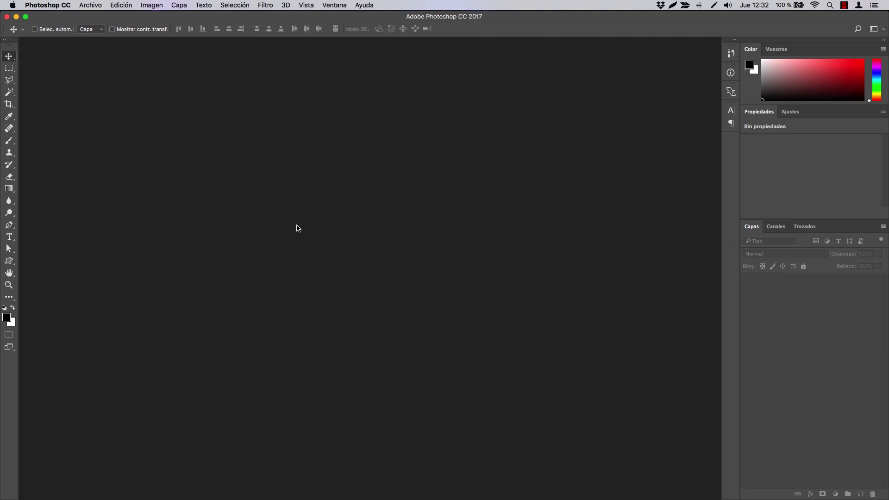
# Create a new blank white 1200 × 630 px document at 72 ppi from the Recientes preset.
pyautogui.click(94, 6)
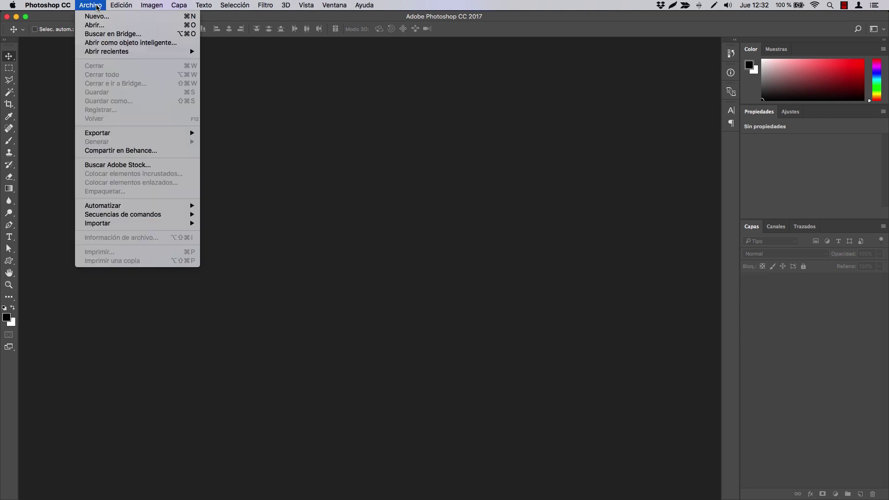
pyautogui.click(96, 16)
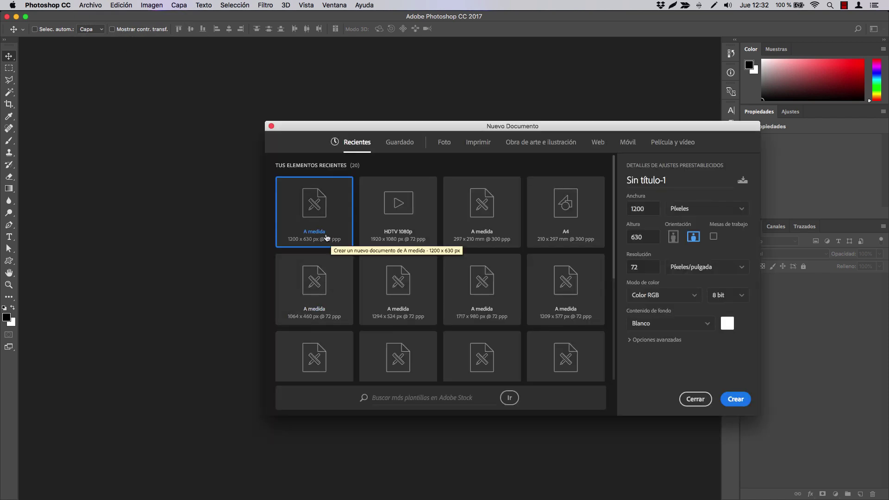
pyautogui.click(734, 398)
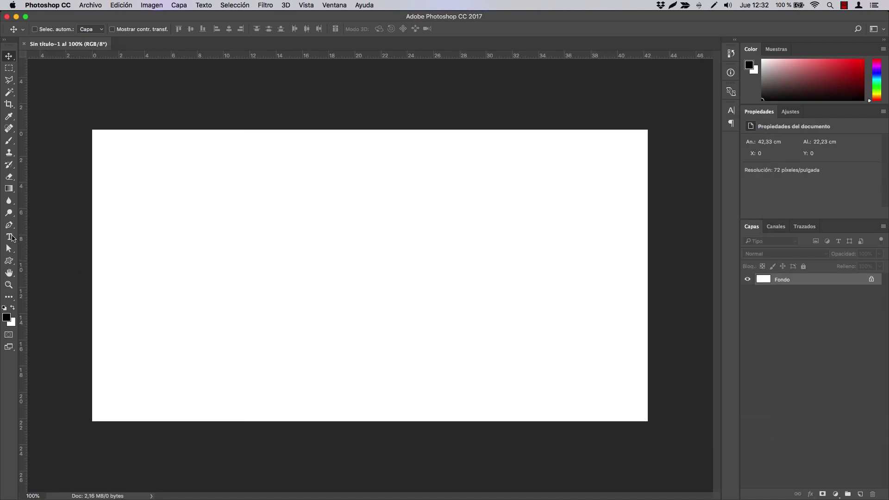
# Add a black DIN Condensed text layer reading JUAN on the canvas.
pyautogui.click(9, 236)
pyautogui.click(164, 249)
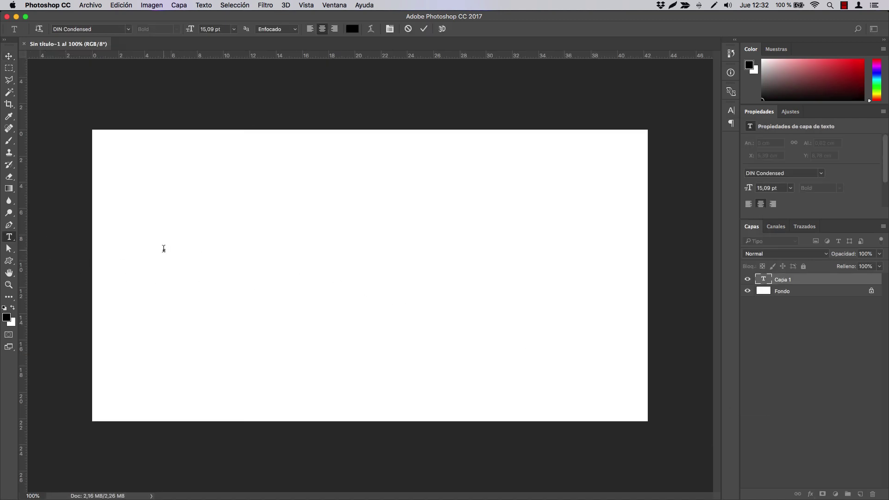
pyautogui.write('JUAN')
pyautogui.doubleClick(163, 248)
pyautogui.click(9, 56)
# Enlarge JUAN to about 547 pt so it spans most of the canvas.
pyautogui.hotkey('ctrl', 't')
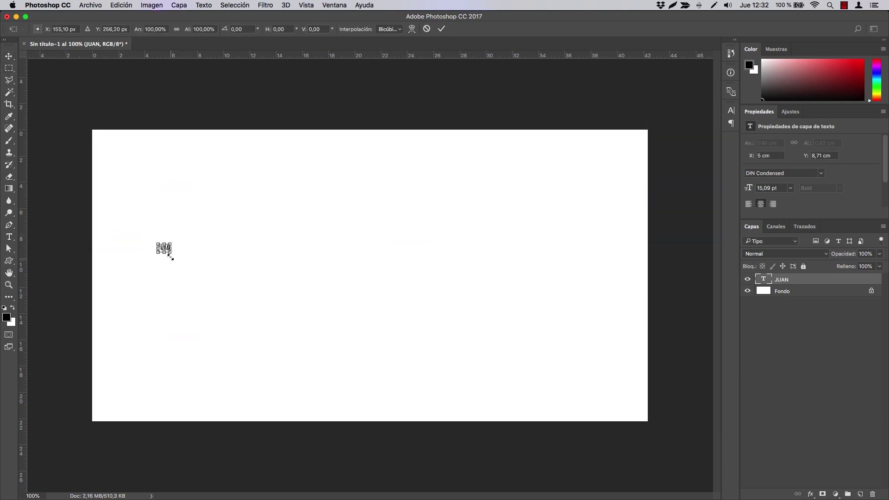
pyautogui.moveTo(174, 253); pyautogui.dragTo(638, 377)
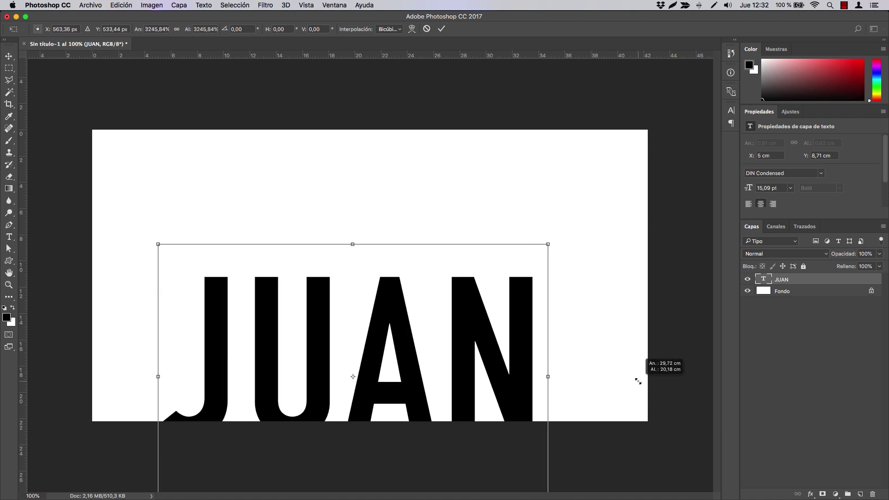
pyautogui.moveTo(518, 383); pyautogui.dragTo(532, 290)
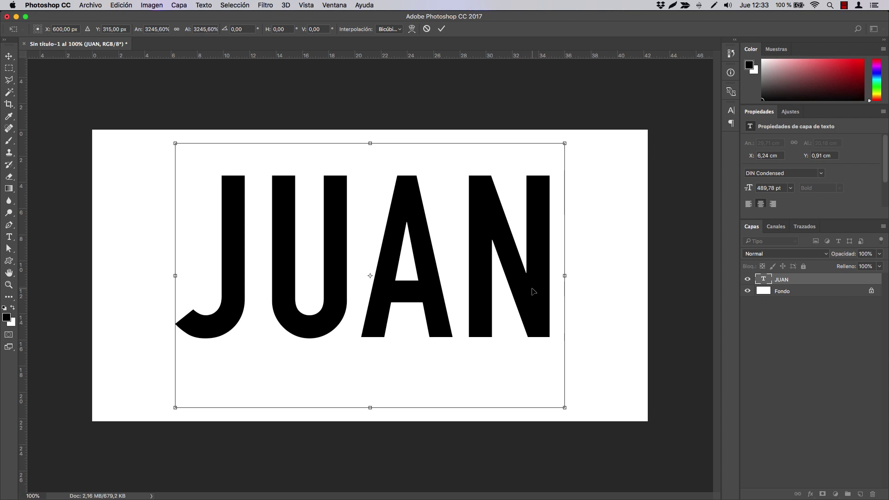
pyautogui.moveTo(171, 411); pyautogui.dragTo(126, 442)
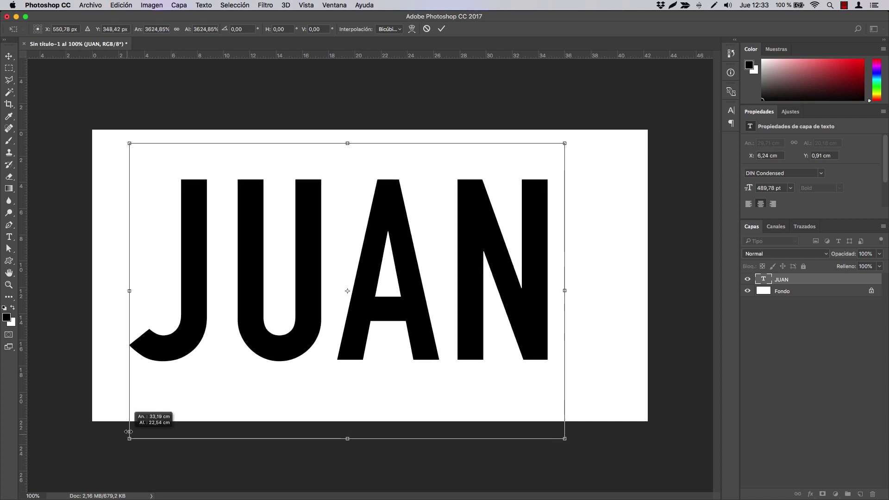
pyautogui.click(122, 5)
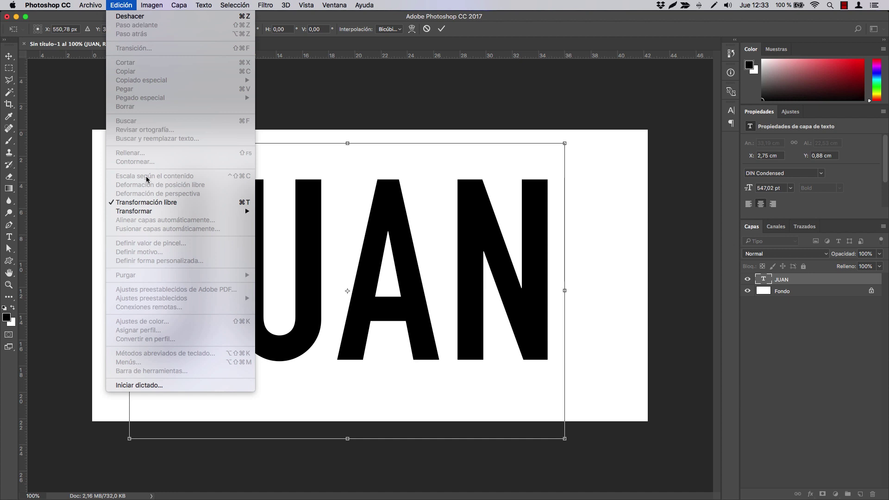
pyautogui.moveTo(134, 211)
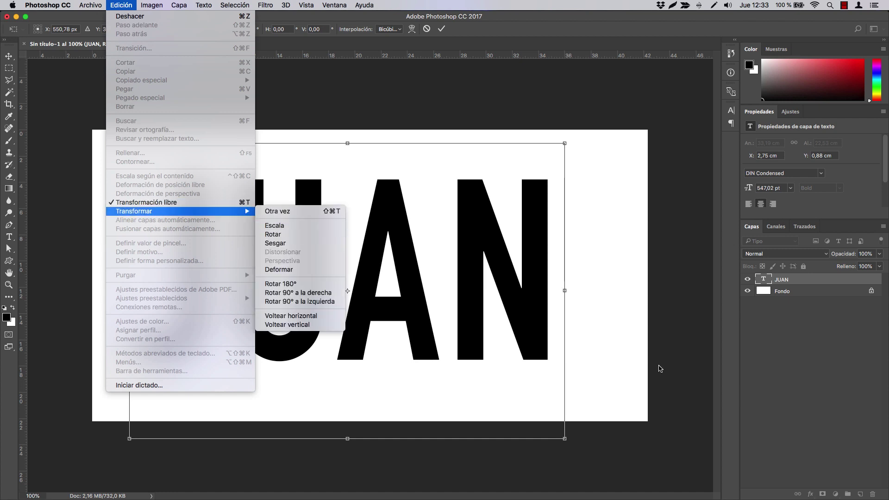
pyautogui.click(587, 233)
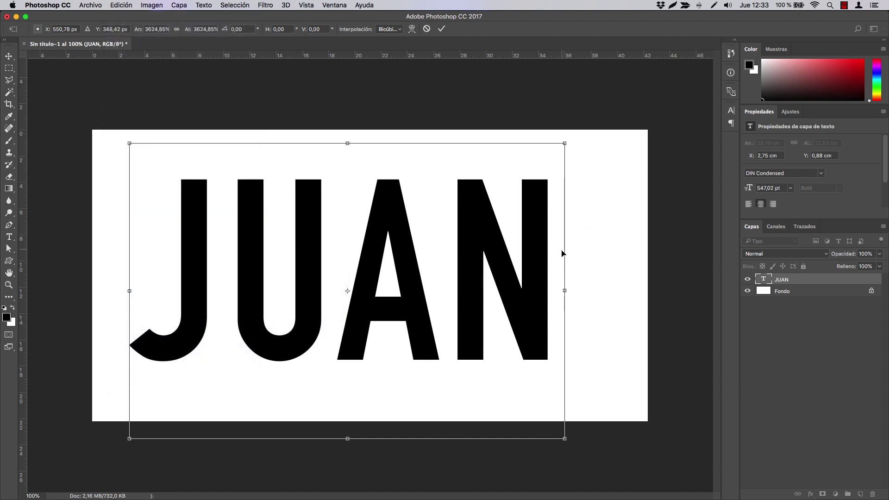
pyautogui.moveTo(564, 290); pyautogui.dragTo(603, 290)
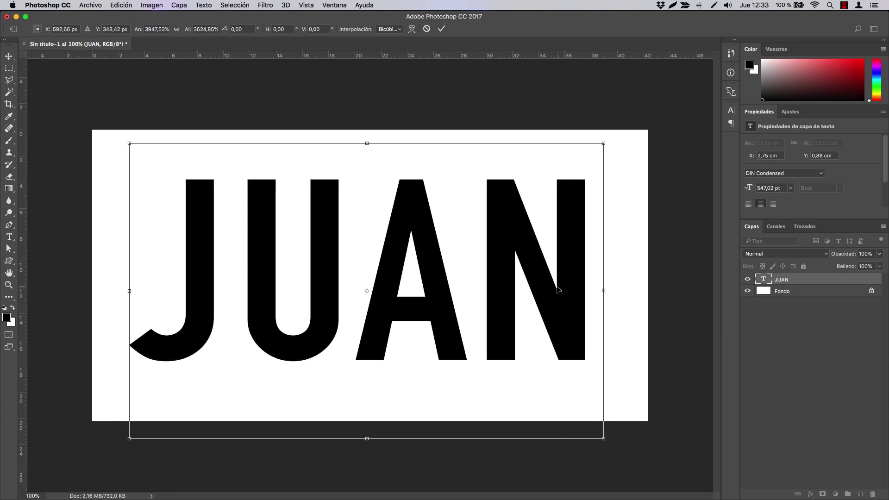
pyautogui.press('Return')
# Select all the JUAN letters for editing.
pyautogui.click(9, 237)
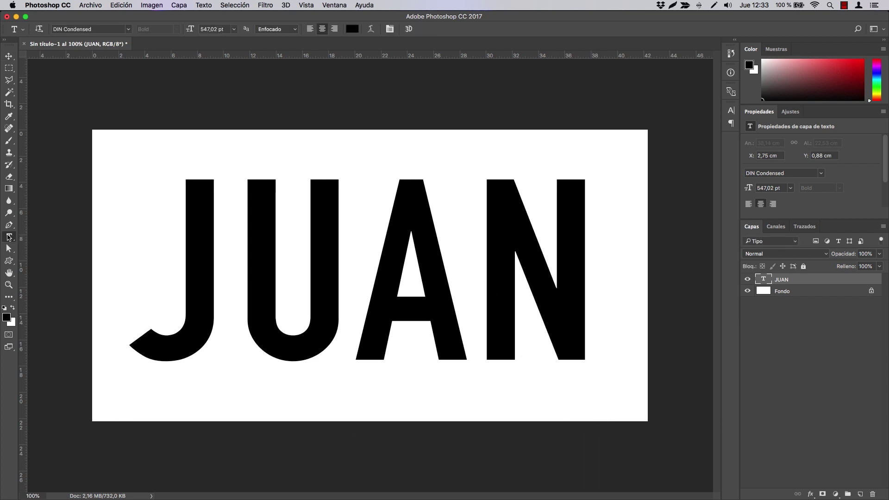
pyautogui.click(226, 274)
pyautogui.press('super+a')
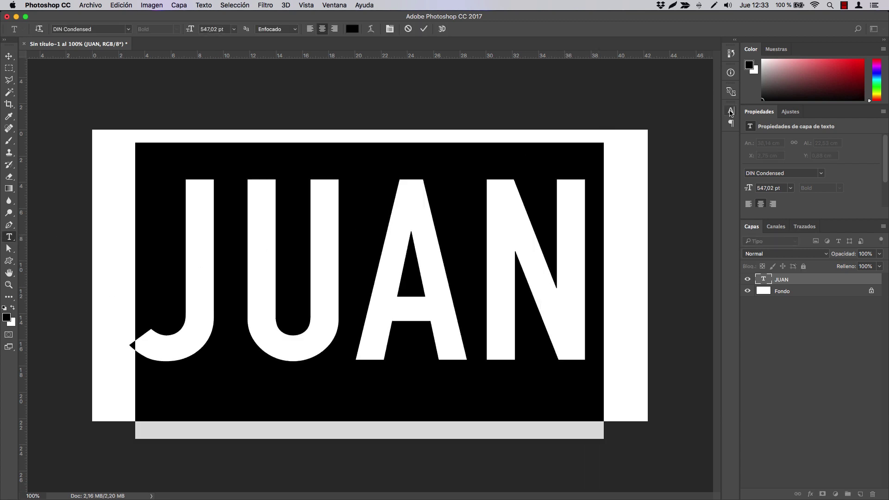
# Change the JUAN text font to Abril Fatface.
pyautogui.click(729, 111)
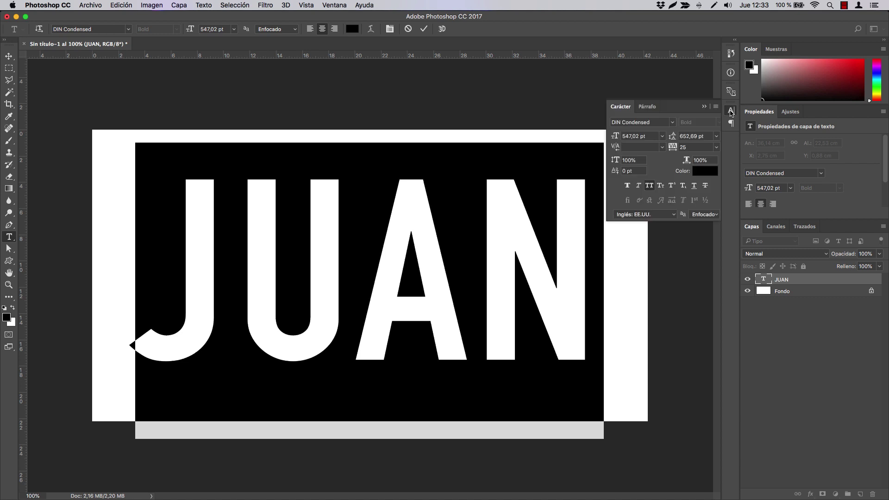
pyautogui.click(672, 123)
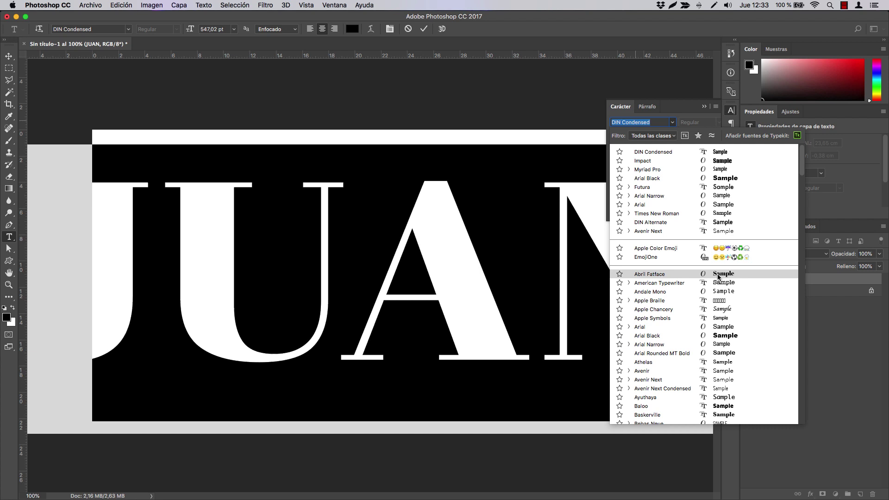
pyautogui.click(718, 276)
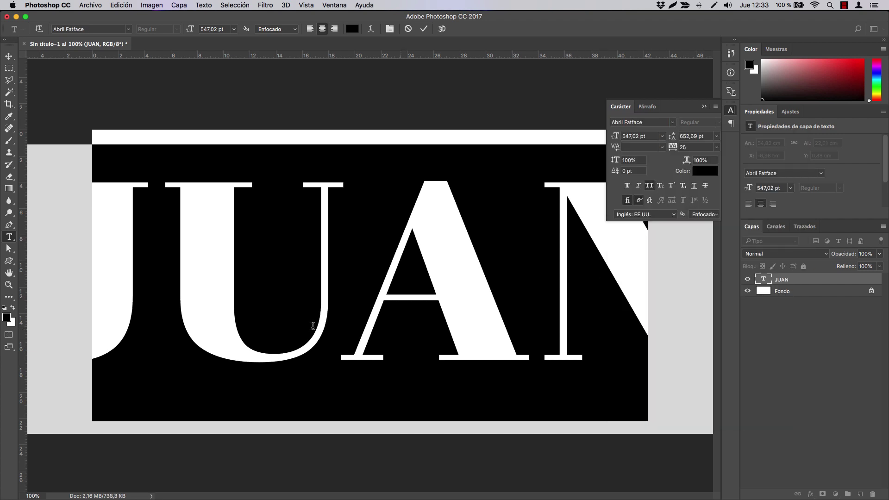
pyautogui.click(9, 56)
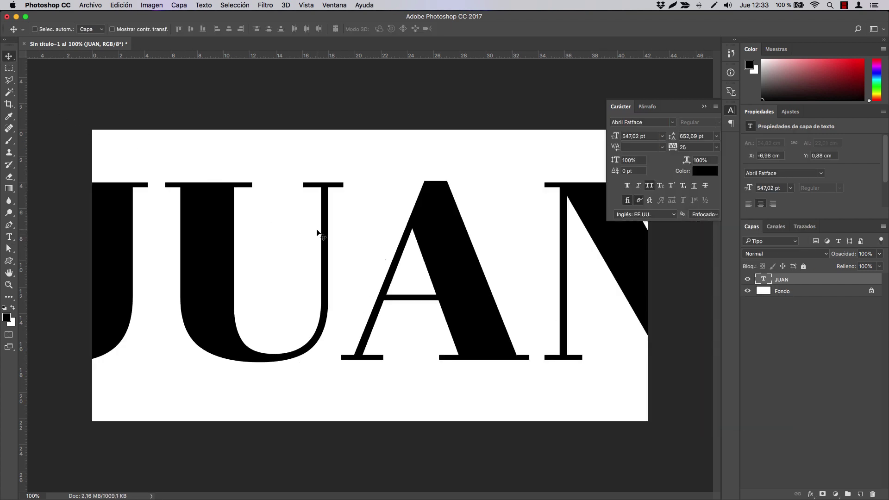
# Scale and position JUAN to 530,37 pt, filling nearly the full canvas width.
pyautogui.hotkey('ctrl', 't')
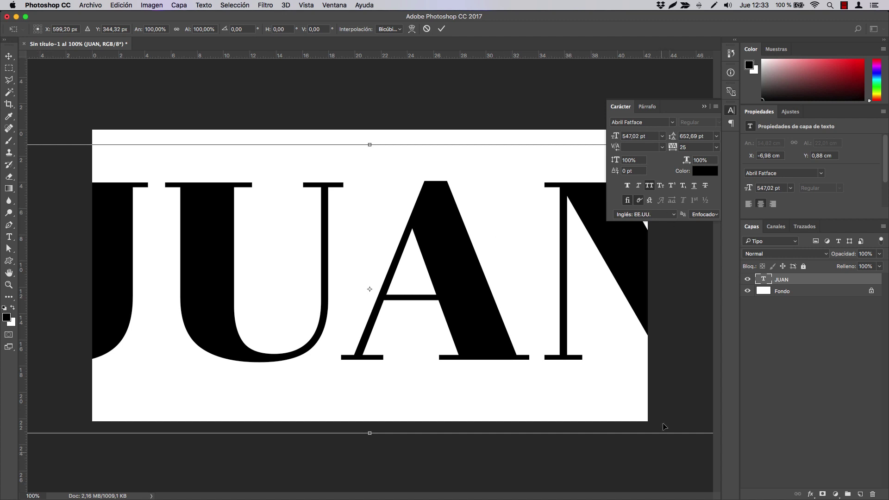
pyautogui.moveTo(684, 278); pyautogui.dragTo(429, 276)
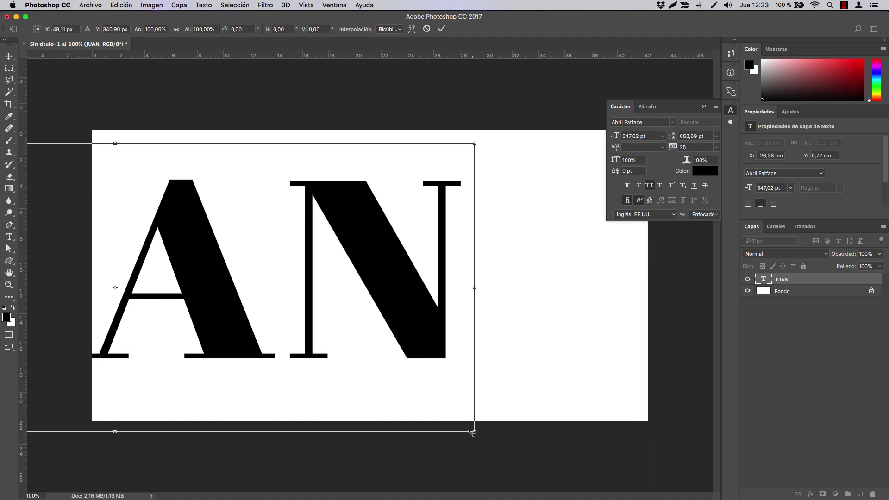
pyautogui.moveTo(474, 431); pyautogui.dragTo(301, 322)
pyautogui.moveTo(270, 266); pyautogui.dragTo(596, 324)
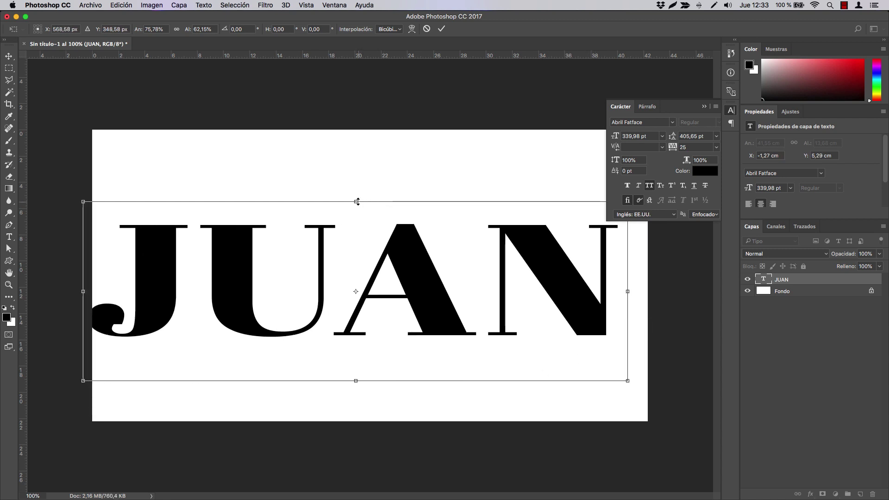
pyautogui.moveTo(356, 202); pyautogui.dragTo(356, 141)
pyautogui.moveTo(356, 382); pyautogui.dragTo(357, 421)
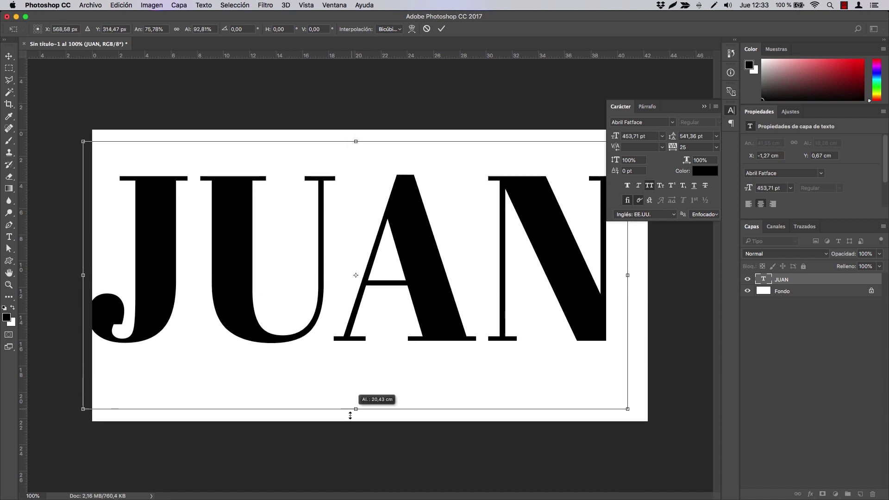
pyautogui.moveTo(159, 257); pyautogui.dragTo(177, 261)
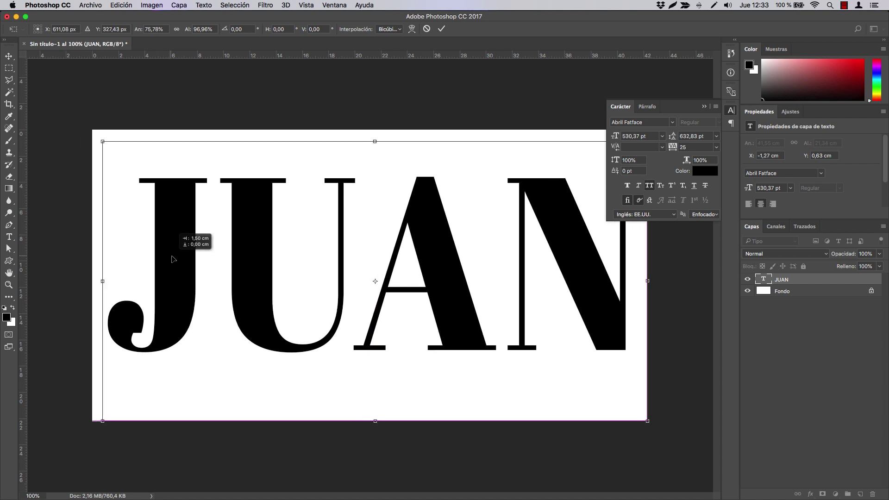
pyautogui.press('Return')
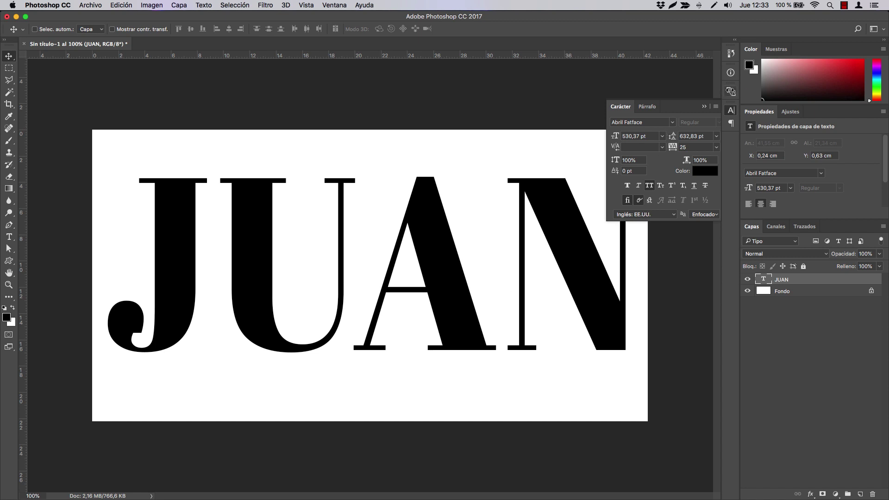
pyautogui.click(704, 106)
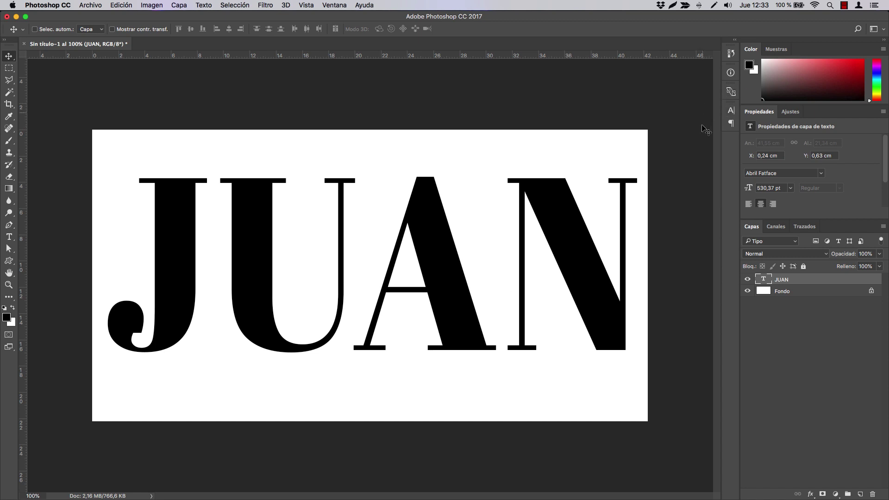
# Rasterize the JUAN text layer and hide the white Fondo background.
pyautogui.rightClick(793, 279)
pyautogui.click(810, 280)
pyautogui.rightClick(820, 280)
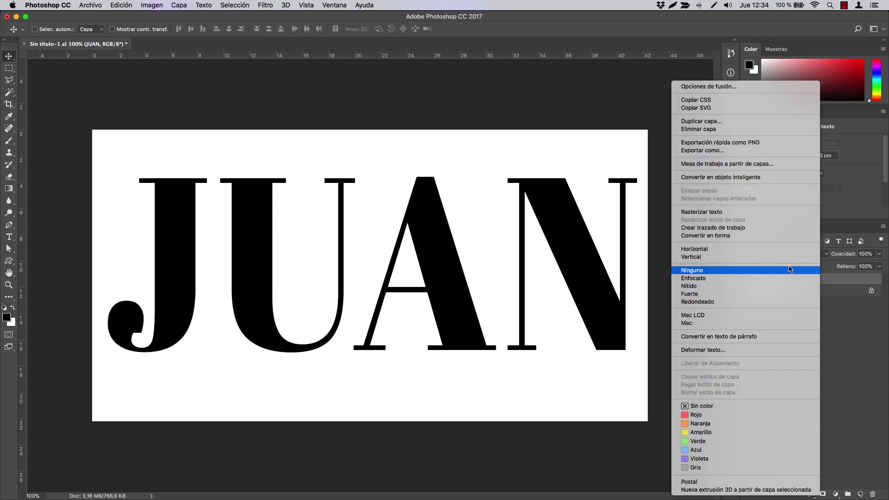
pyautogui.click(718, 215)
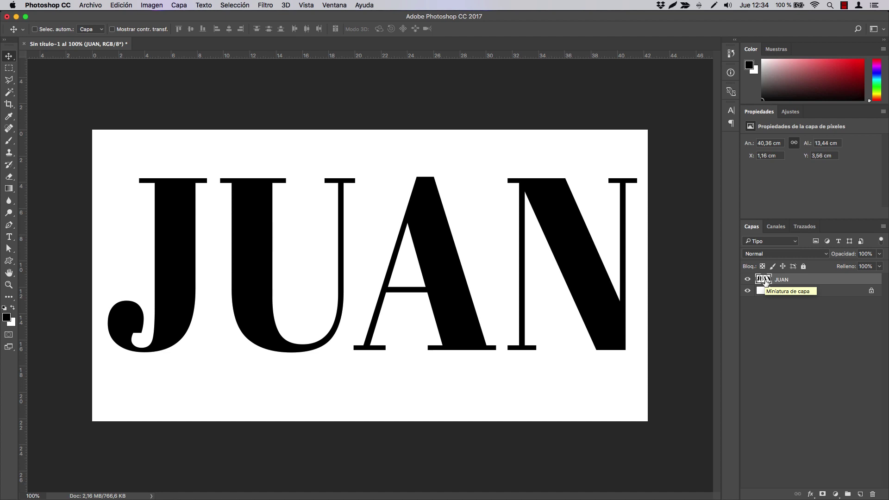
pyautogui.click(747, 291)
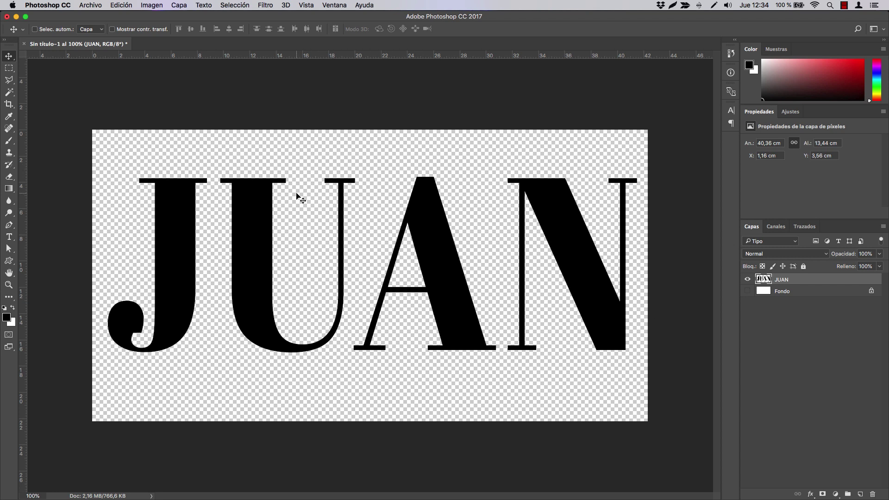
pyautogui.click(90, 6)
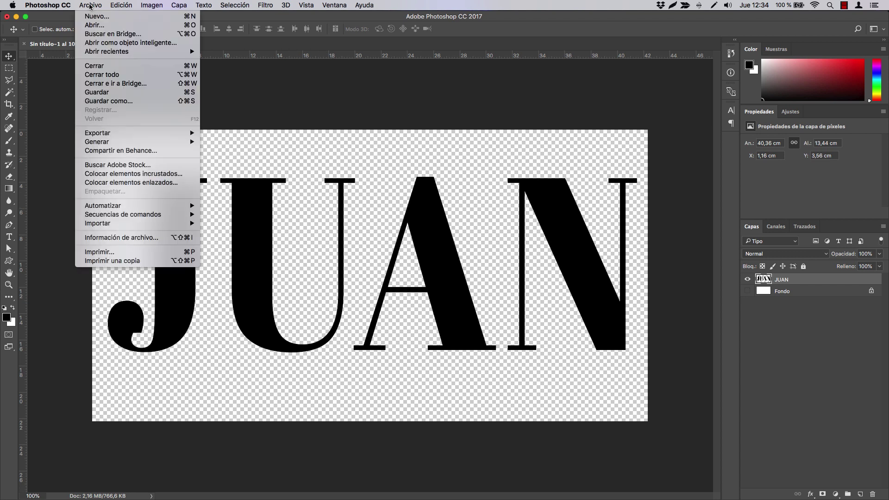
# Save the artwork to the Desktop as PNG named juan.png, accepting the PNG options.
pyautogui.click(106, 92)
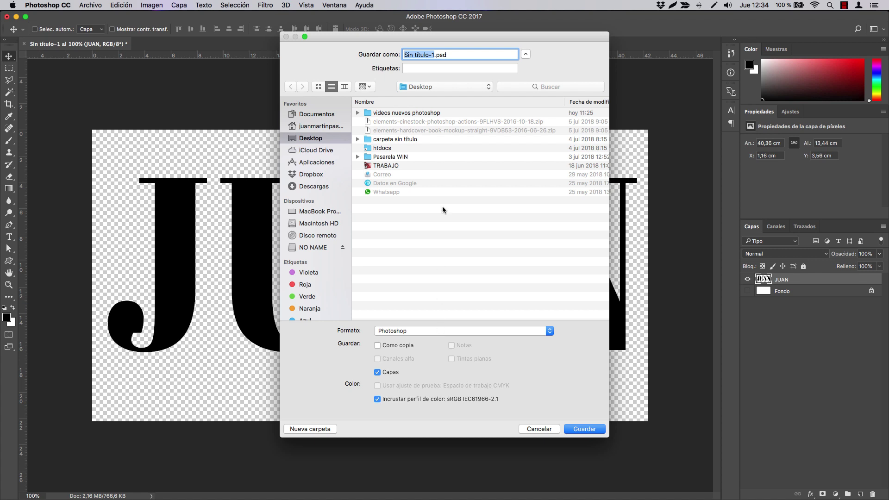
pyautogui.click(446, 330)
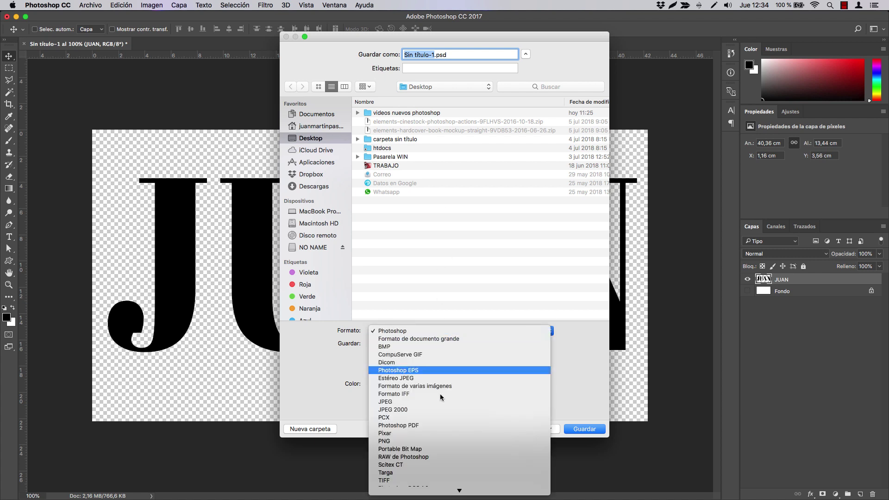
pyautogui.click(417, 441)
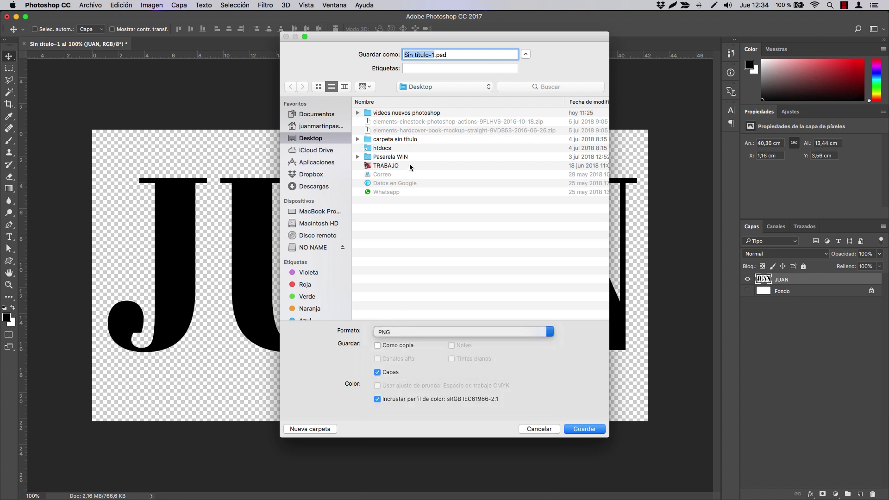
pyautogui.write('juan.png')
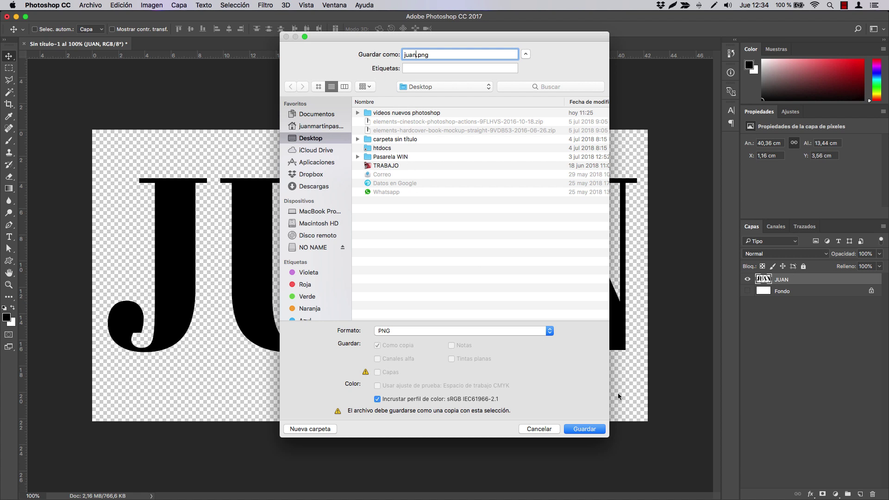
pyautogui.click(587, 431)
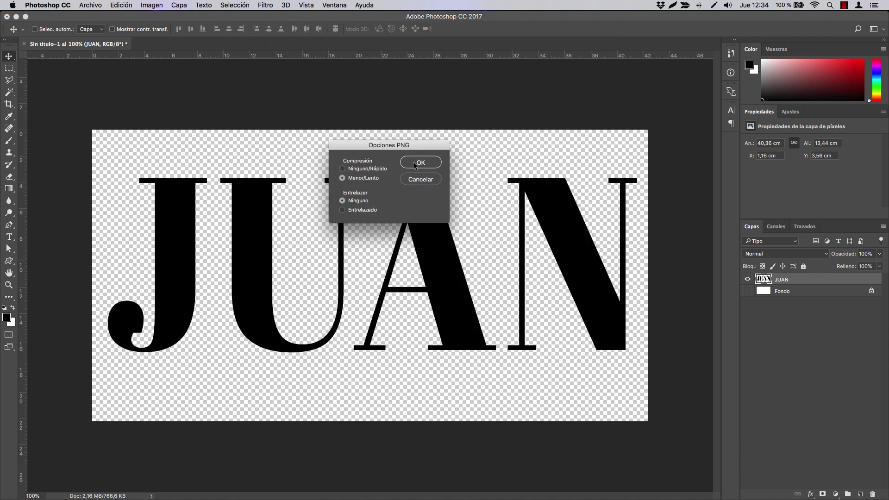
pyautogui.click(417, 163)
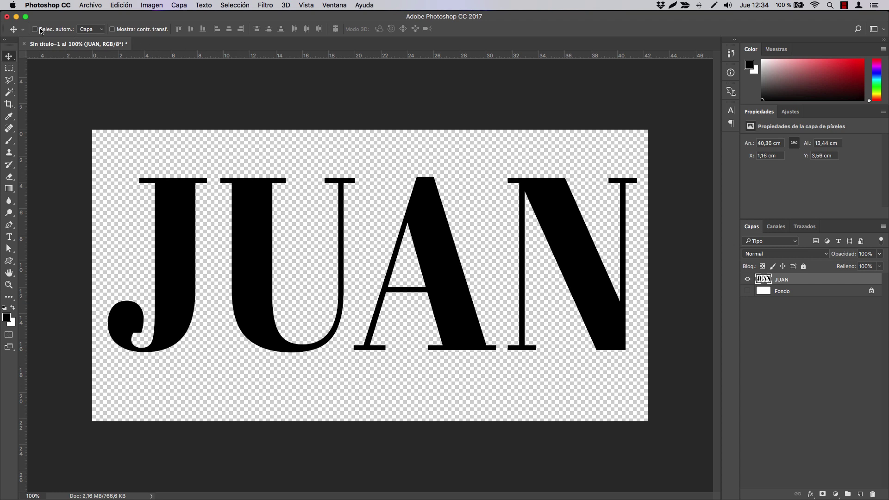
pyautogui.click(16, 16)
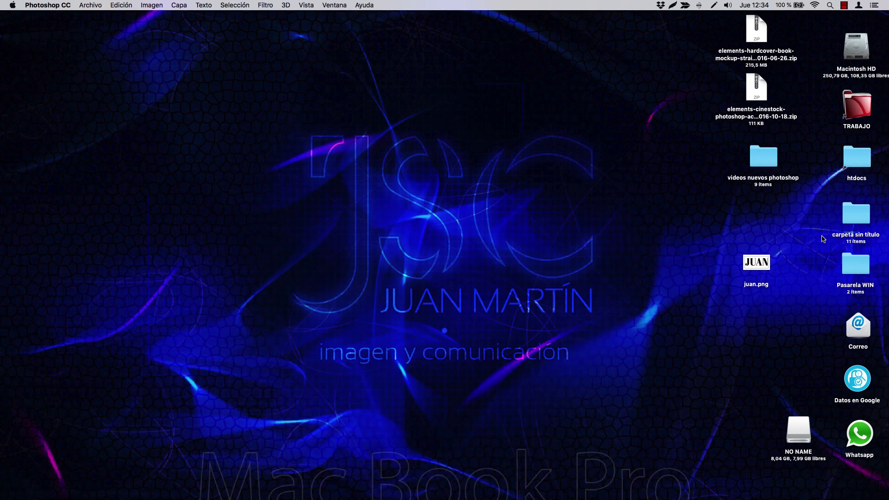
pyautogui.moveTo(758, 265)
pyautogui.mouseDown()
pyautogui.moveTo(727, 258)
pyautogui.moveTo(723, 271)
pyautogui.mouseUp()
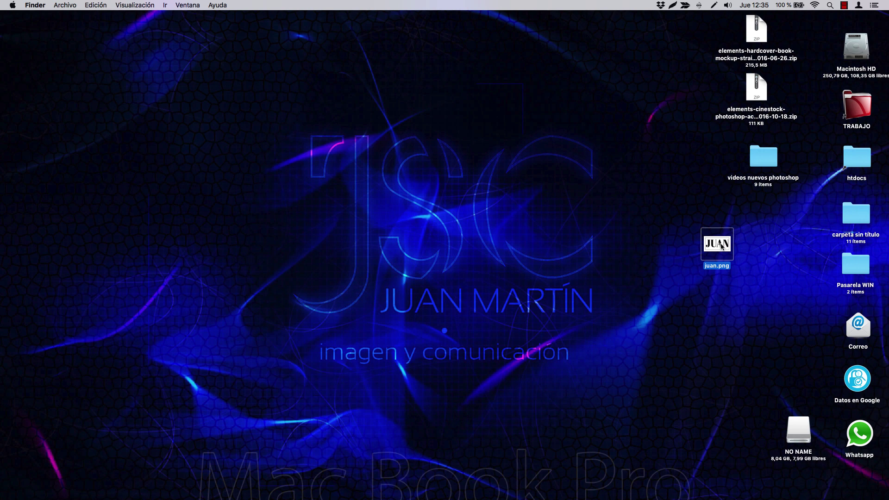
pyautogui.press('space')
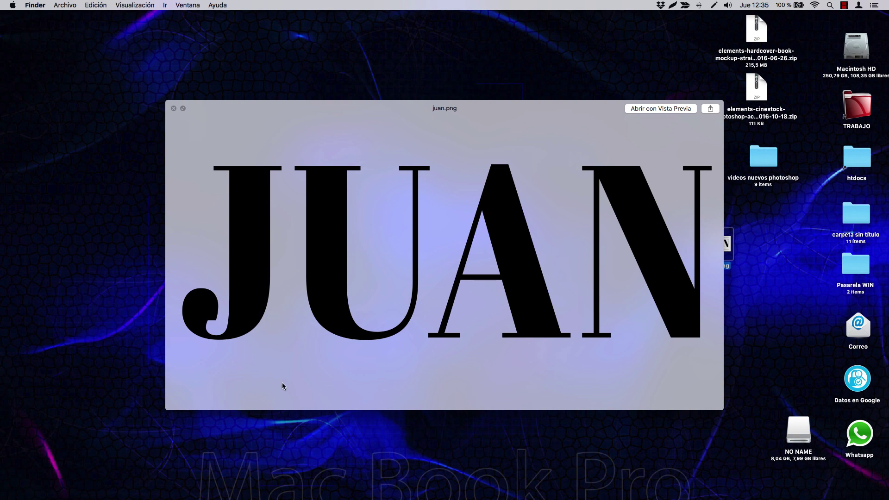
pyautogui.click(173, 108)
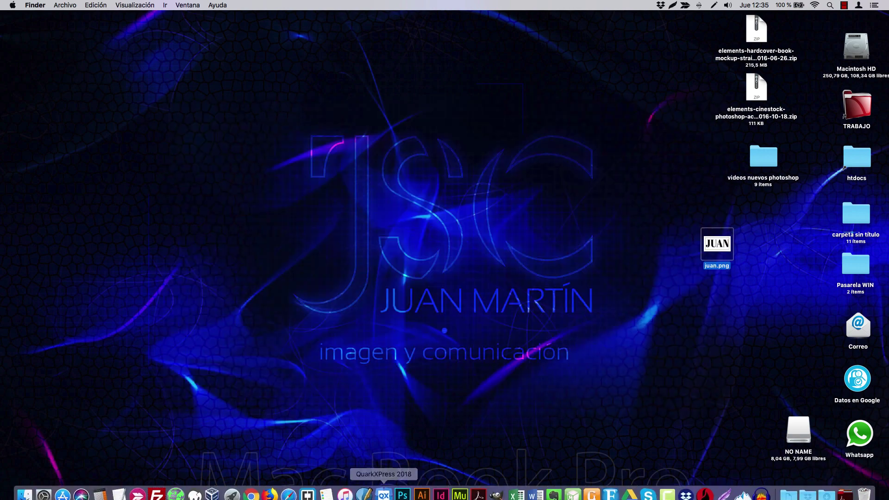
pyautogui.click(401, 488)
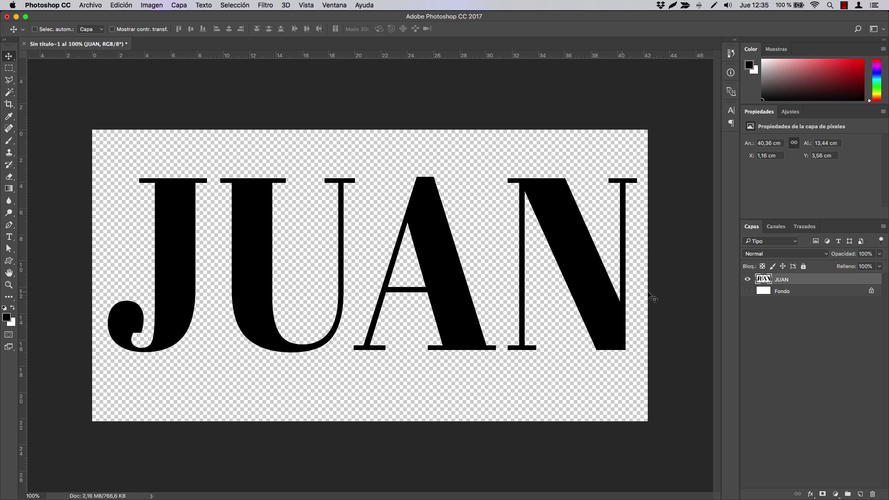
# Delete the old JUAN layer and type fresh JUAN text on the canvas.
pyautogui.moveTo(795, 280); pyautogui.dragTo(872, 494)
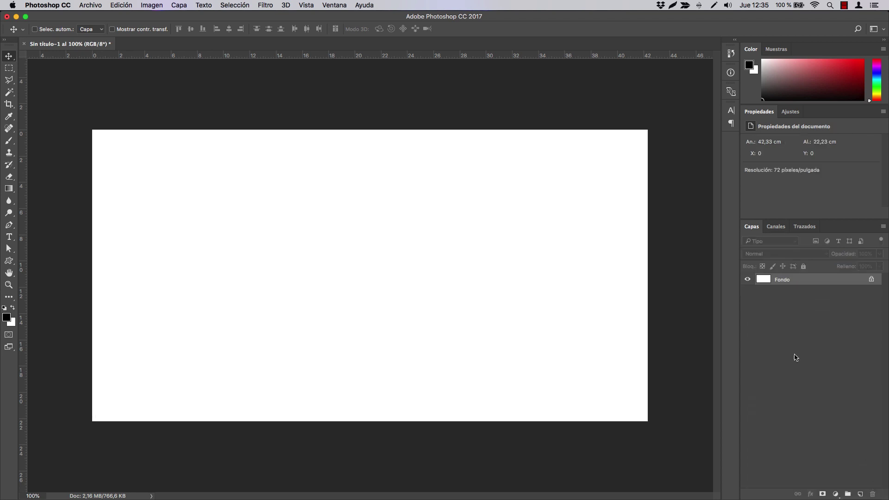
pyautogui.click(9, 236)
pyautogui.click(156, 255)
pyautogui.write('J')
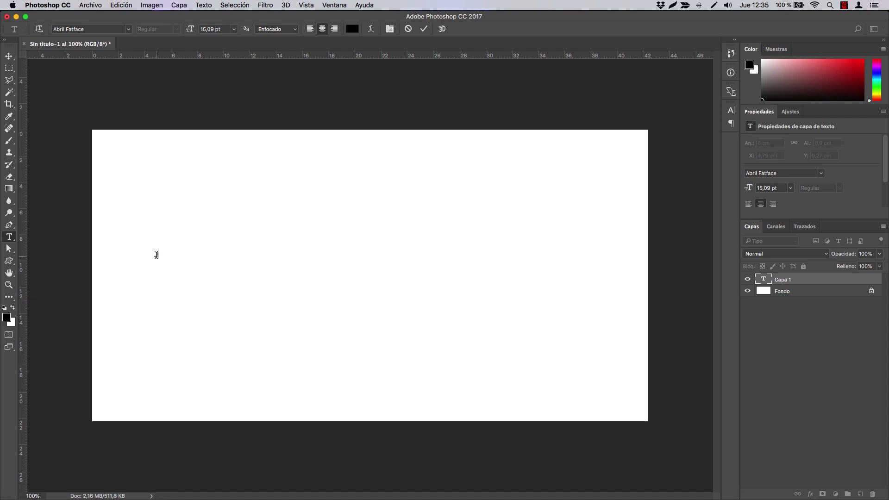
pyautogui.write('UAN')
pyautogui.click(10, 57)
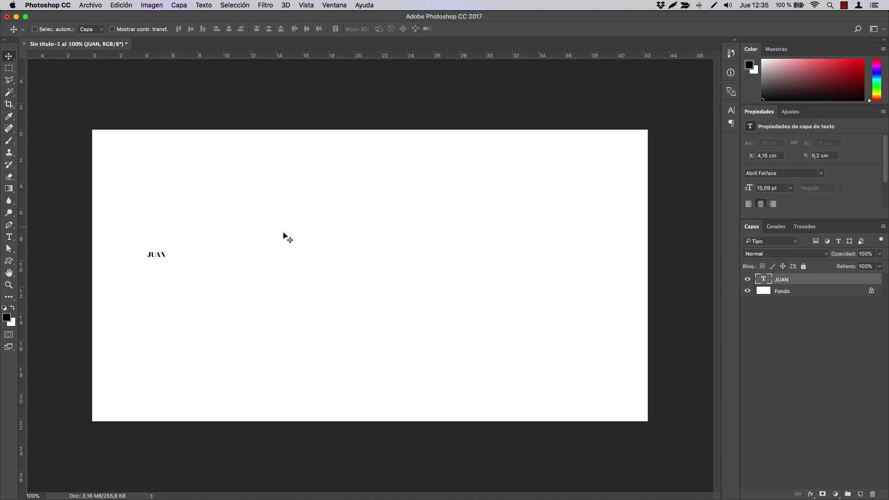
# Scale the new JUAN text to 531,27 pt, spanning nearly the full canvas width.
pyautogui.press('super+t')
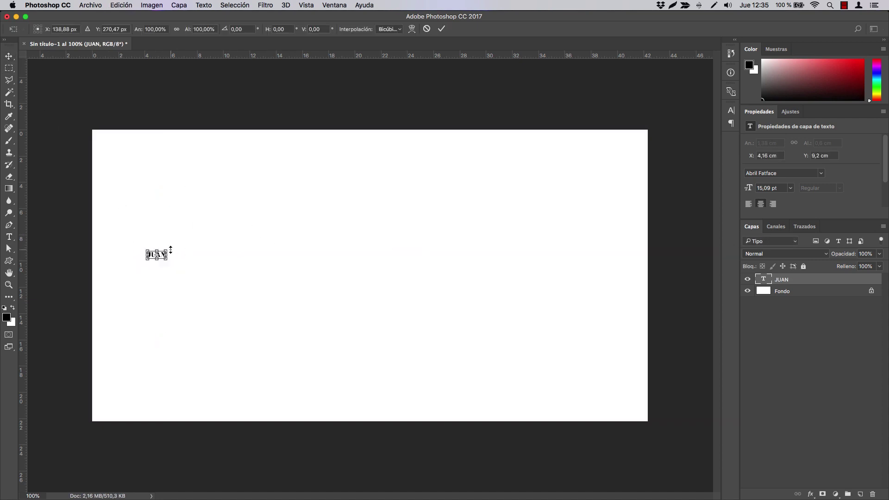
pyautogui.moveTo(169, 250); pyautogui.dragTo(621, 140)
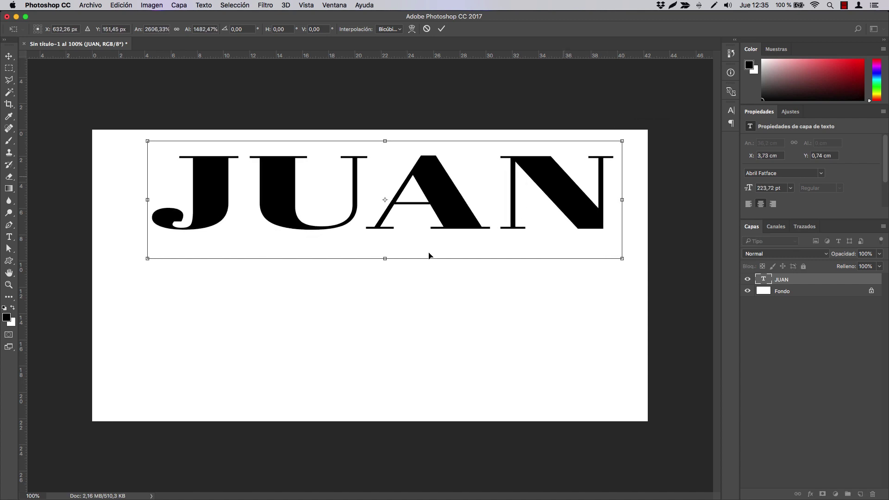
pyautogui.moveTo(381, 259); pyautogui.dragTo(374, 384)
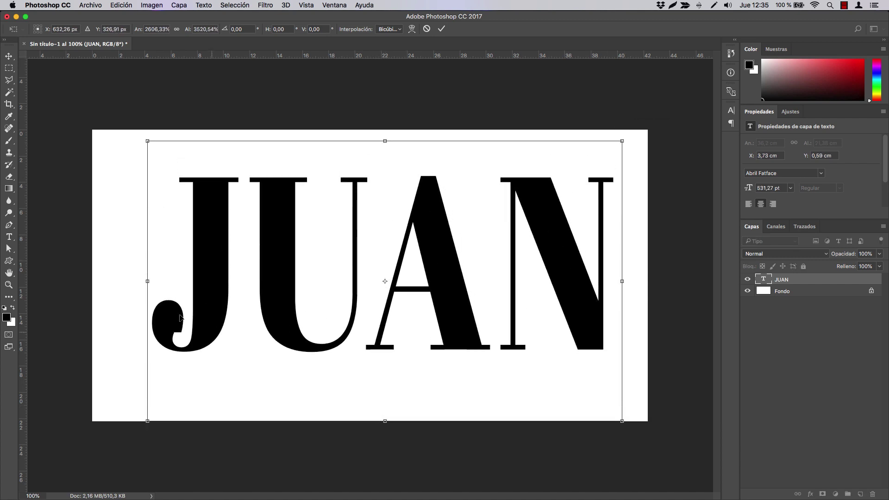
pyautogui.moveTo(147, 281); pyautogui.dragTo(98, 281)
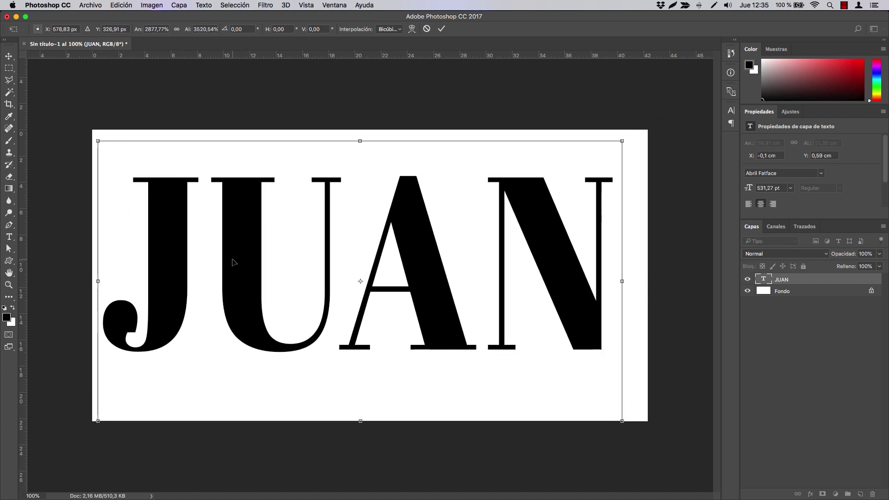
pyautogui.press('Return')
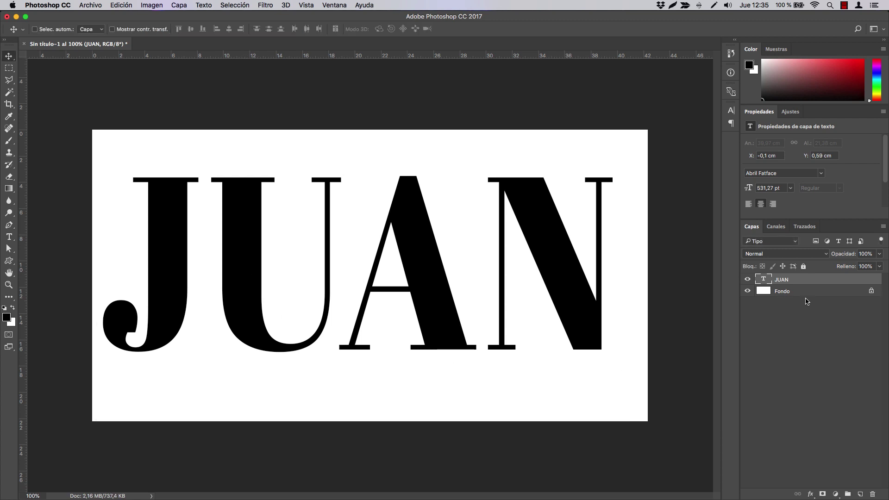
# Add a new layer above Fondo and set the foreground colour to dark red.
pyautogui.click(805, 292)
pyautogui.click(858, 493)
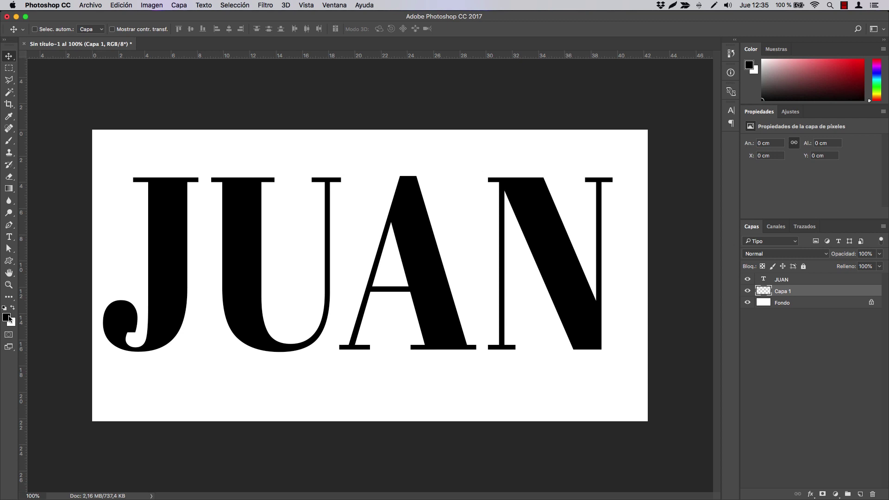
pyautogui.click(9, 318)
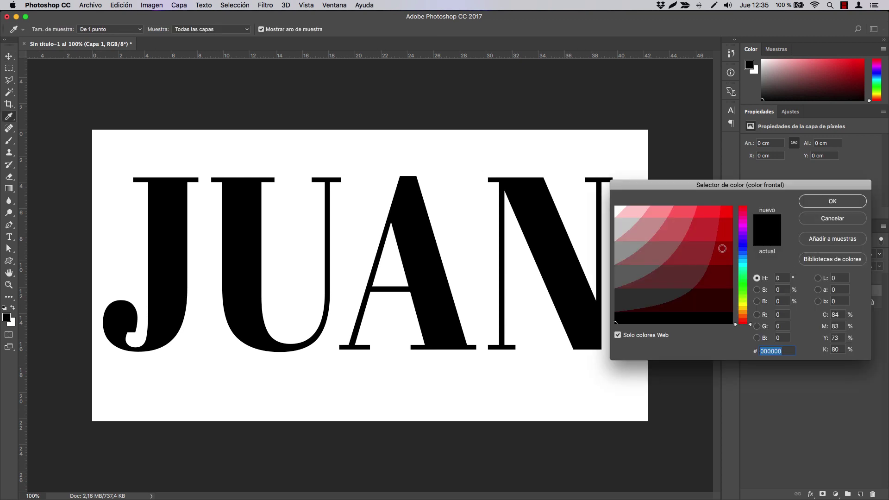
pyautogui.click(722, 249)
pyautogui.click(852, 200)
pyautogui.press('v')
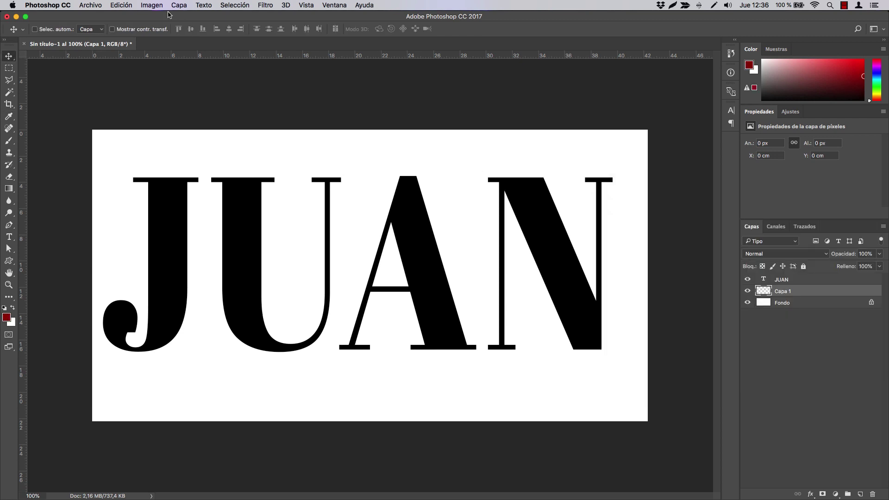
# Fill Capa 1 entirely with the dark red foreground colour.
pyautogui.click(121, 5)
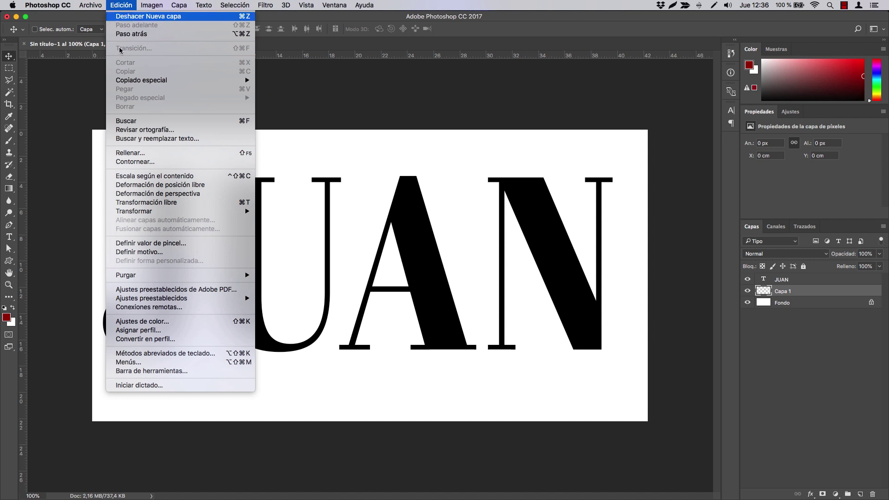
pyautogui.click(134, 148)
pyautogui.click(363, 159)
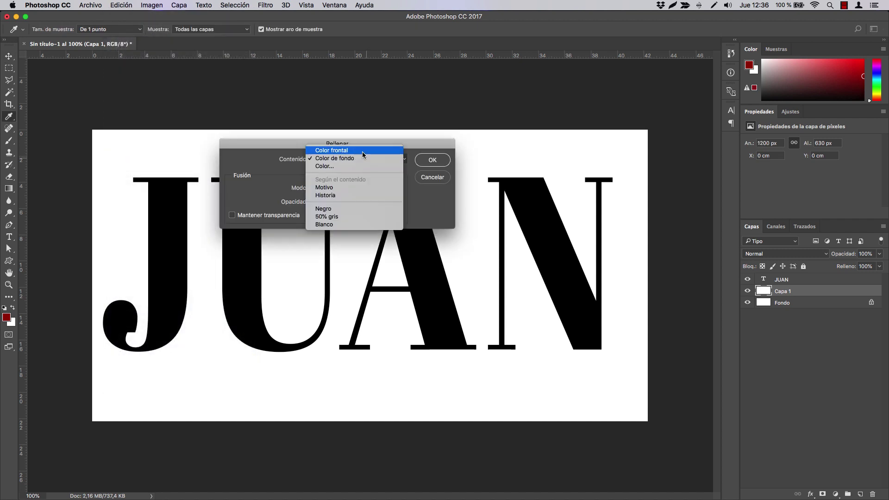
pyautogui.click(363, 153)
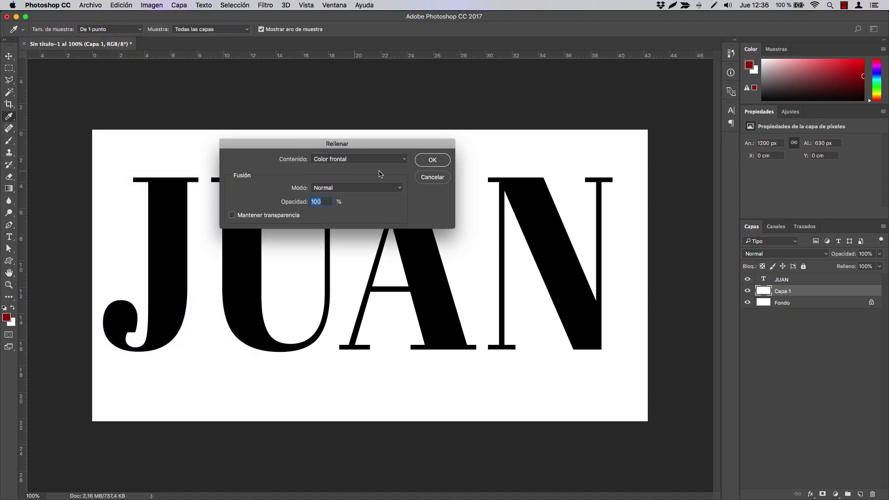
pyautogui.click(432, 160)
pyautogui.press('v')
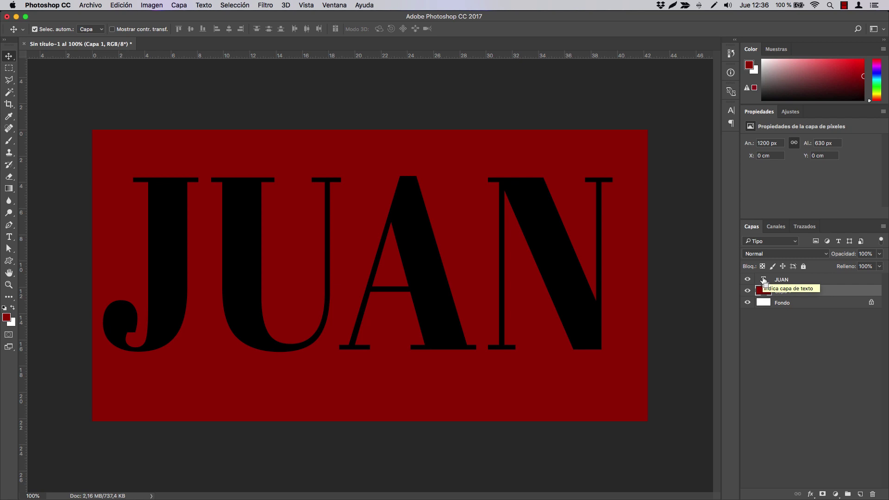
# Load the JUAN letter selection and delete it from the red Capa 1 layer.
pyautogui.keyDown('super'); pyautogui.click(763, 280); pyautogui.keyUp('super')
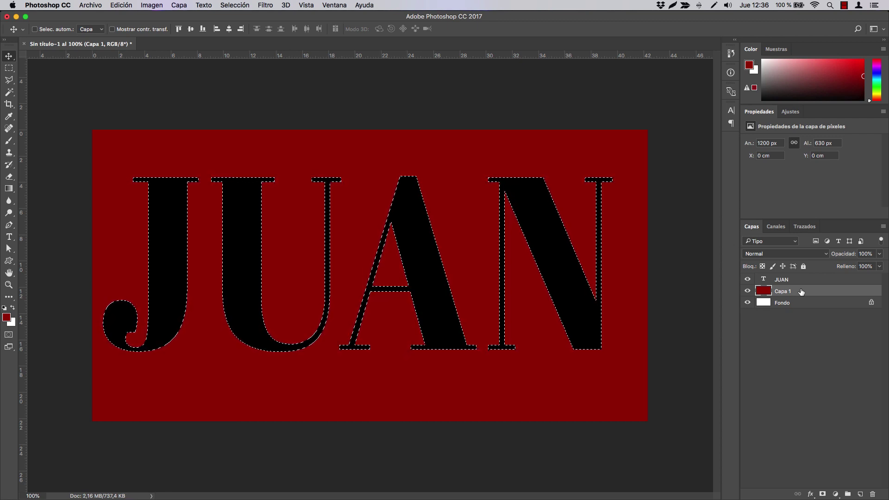
pyautogui.click(123, 5)
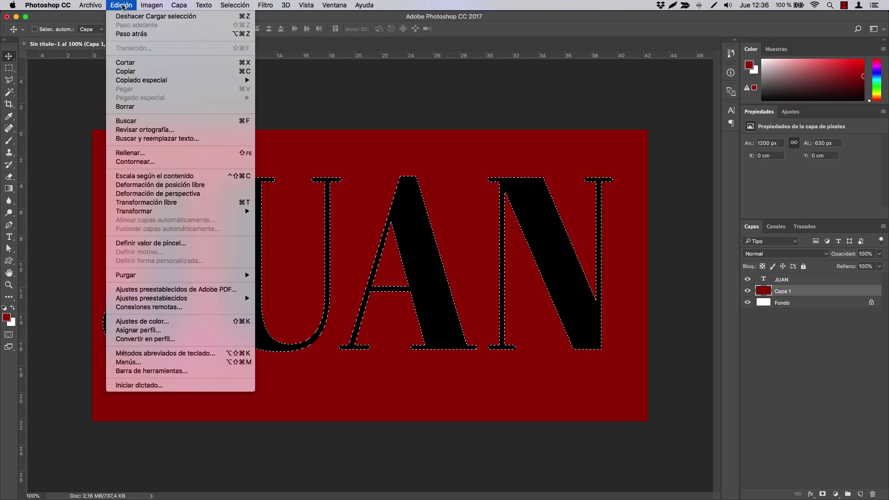
pyautogui.click(134, 108)
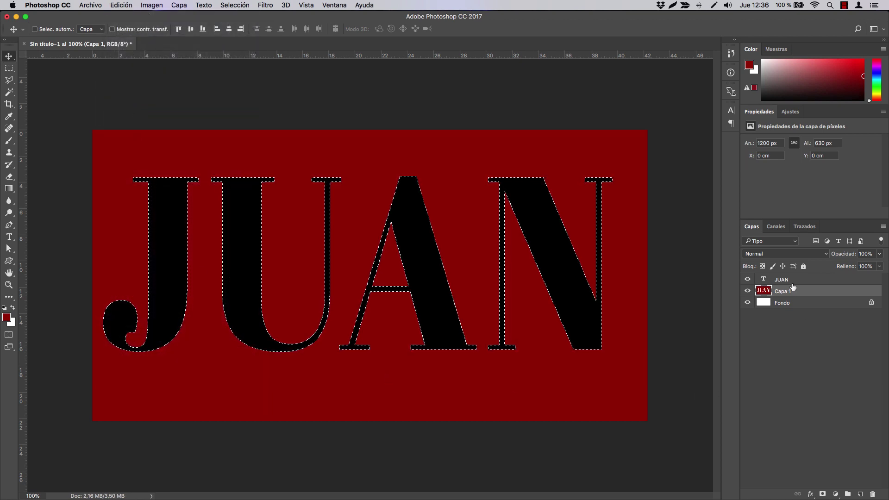
# Deselect and hide the JUAN and Fondo layers to reveal transparent lettering.
pyautogui.click(747, 279)
pyautogui.press('m')
pyautogui.hotkey('ctrl', 'd')
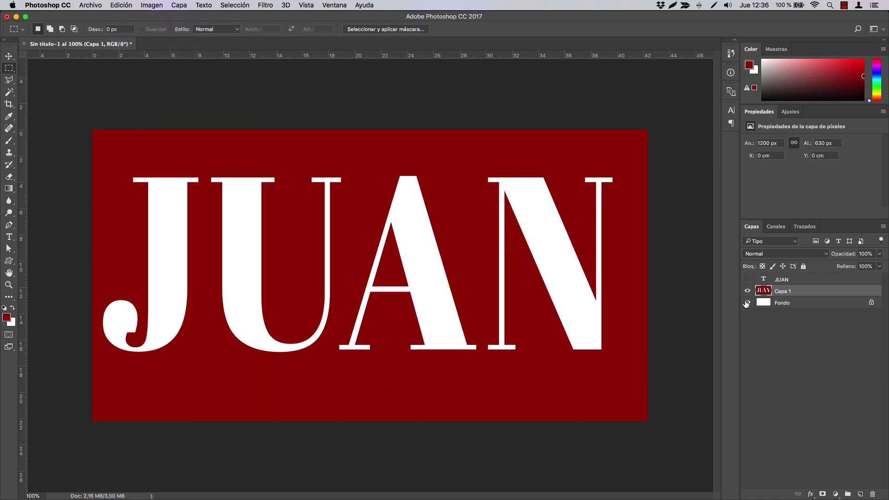
pyautogui.click(747, 302)
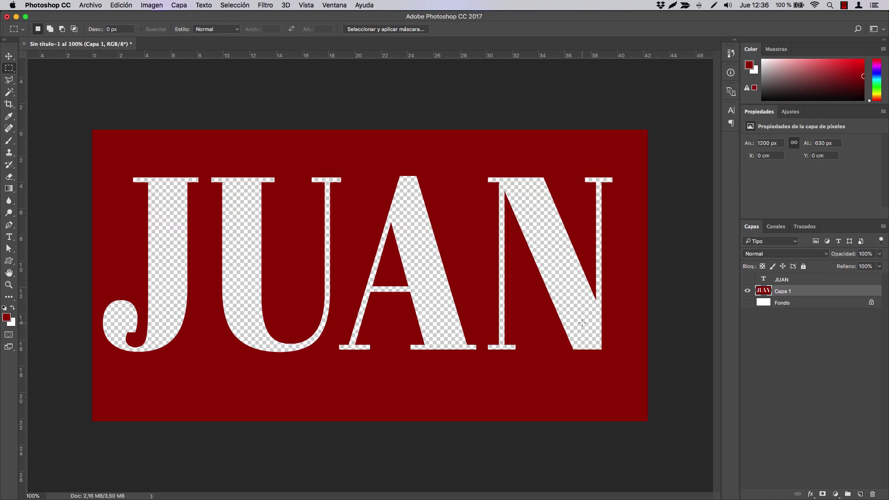